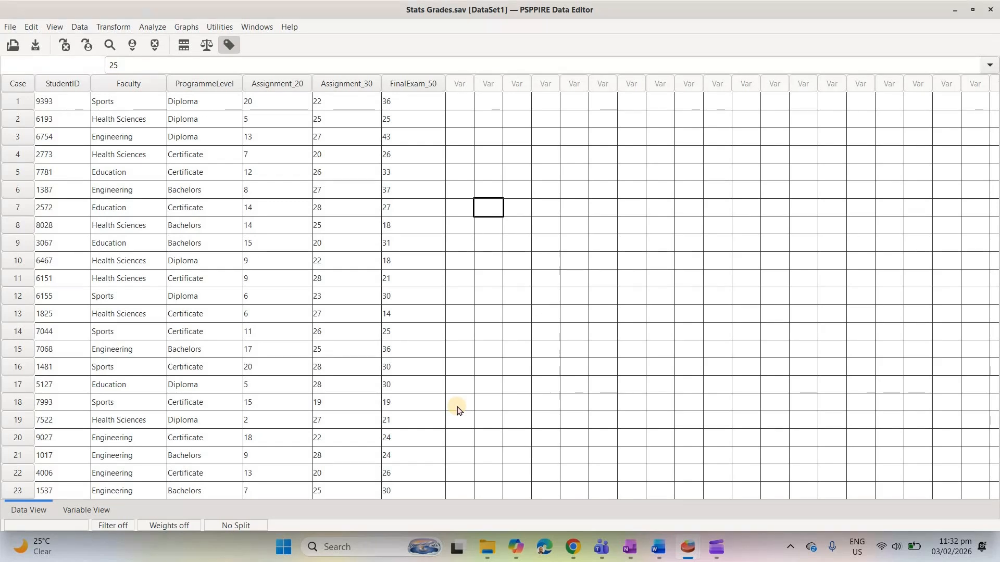
- Start a recode into different variables with ProgrammeLevel as the source variable
click(119, 30)
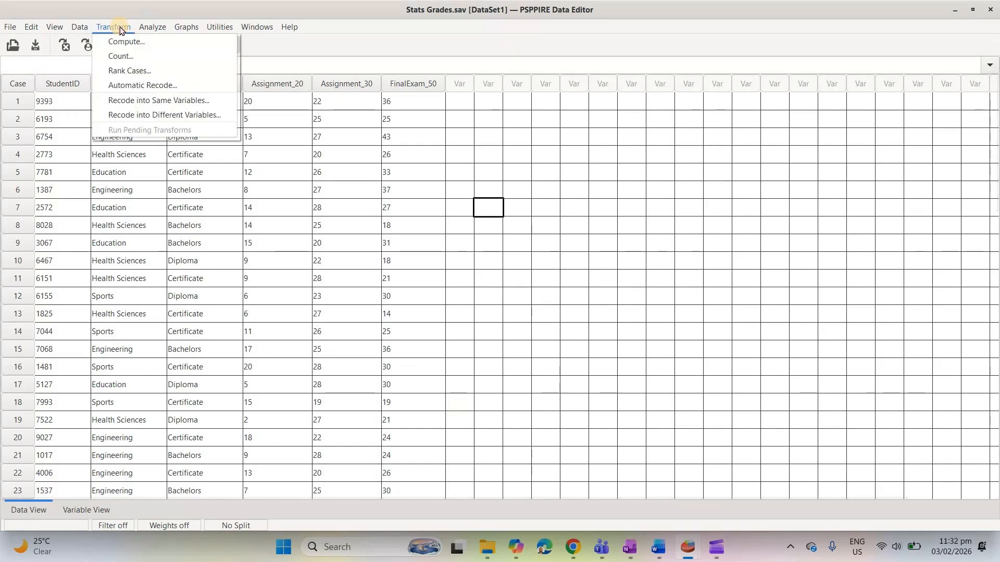
click(134, 116)
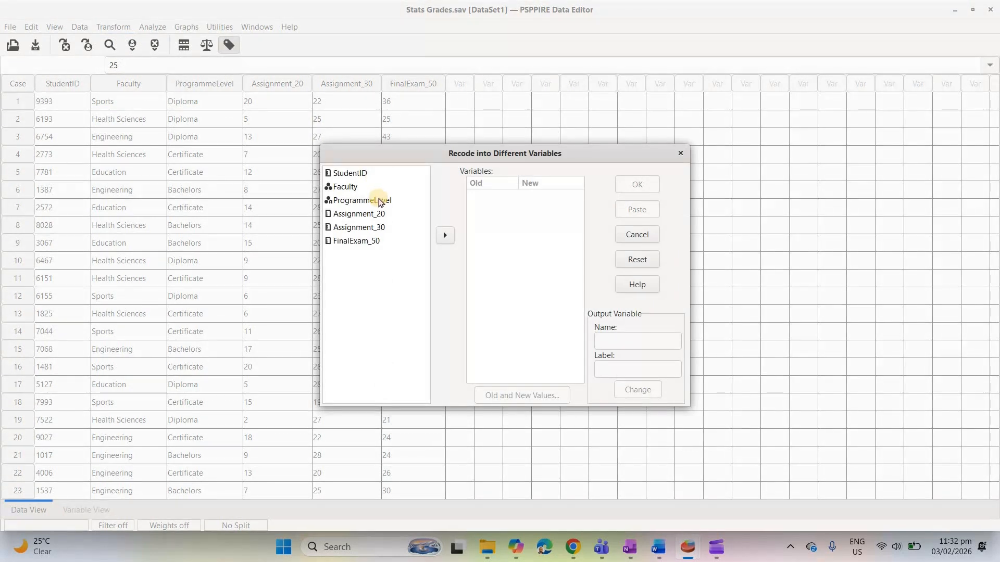
click(379, 201)
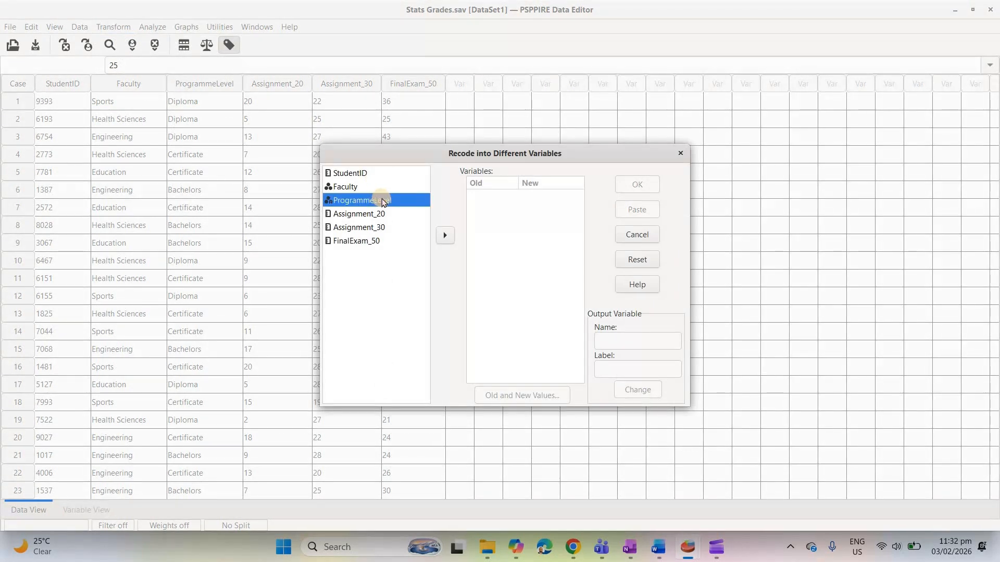
click(445, 236)
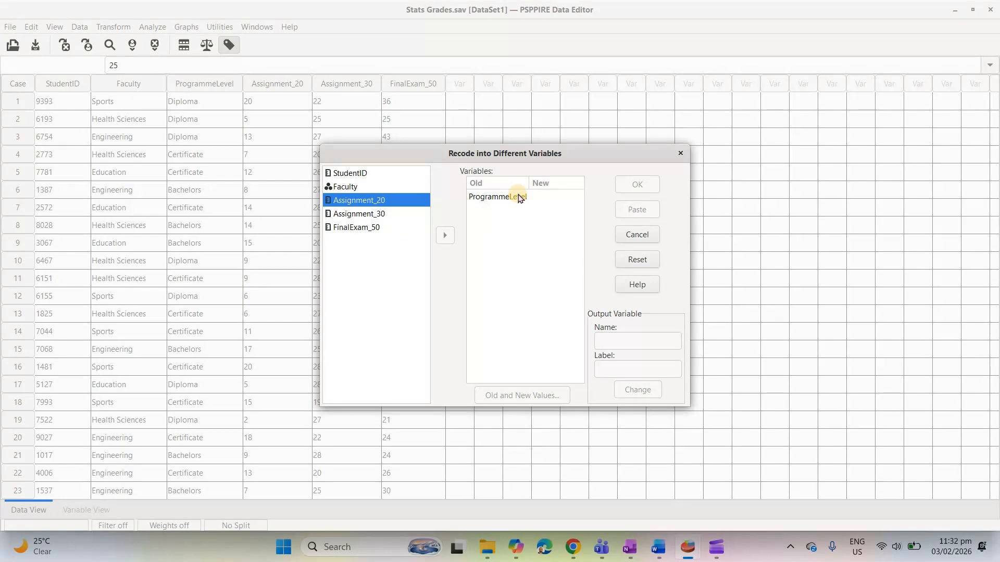
- Name the output variable for ProgrammeLevel Programme, label it Programme Level, and apply the change
click(499, 201)
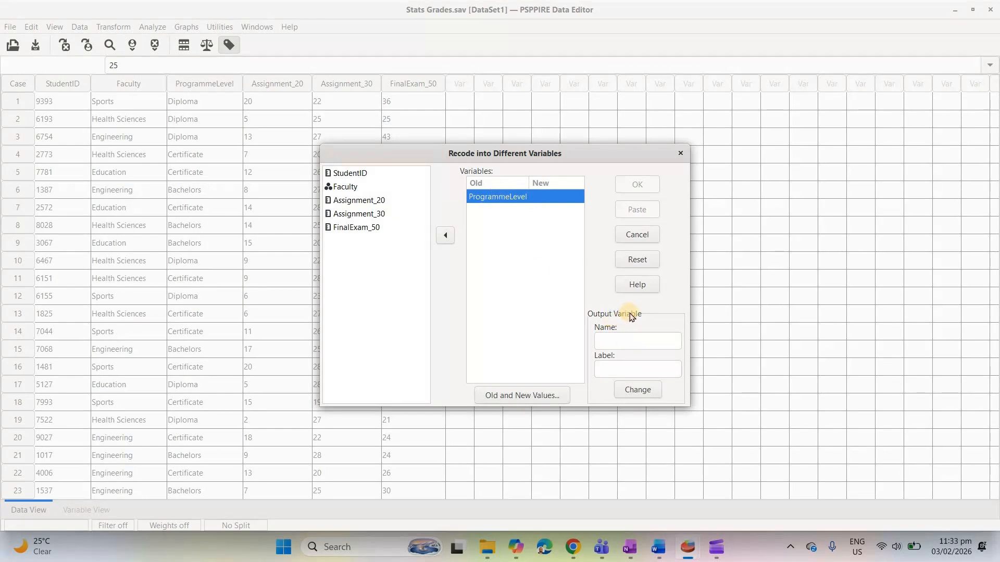
click(625, 342)
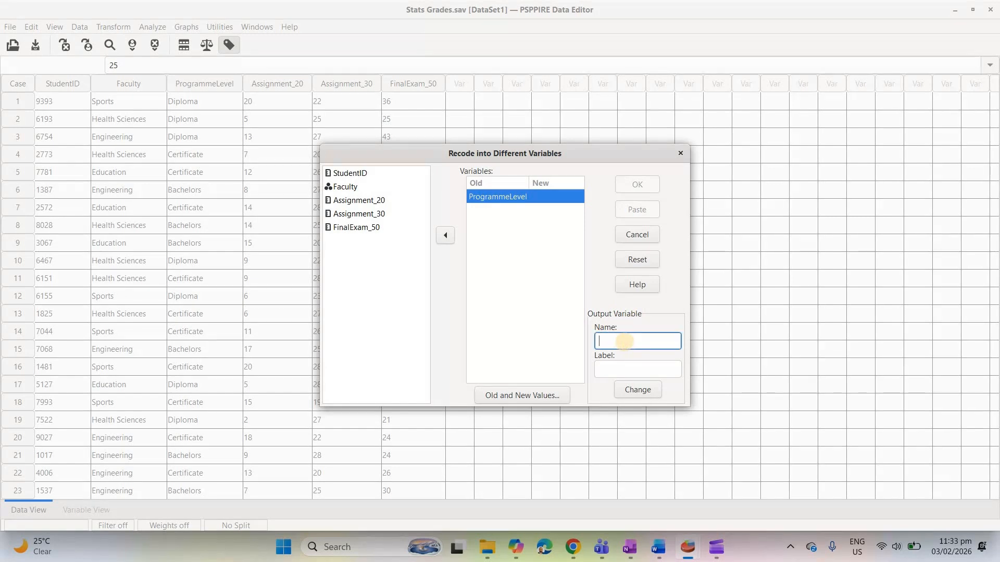
text(Programme)
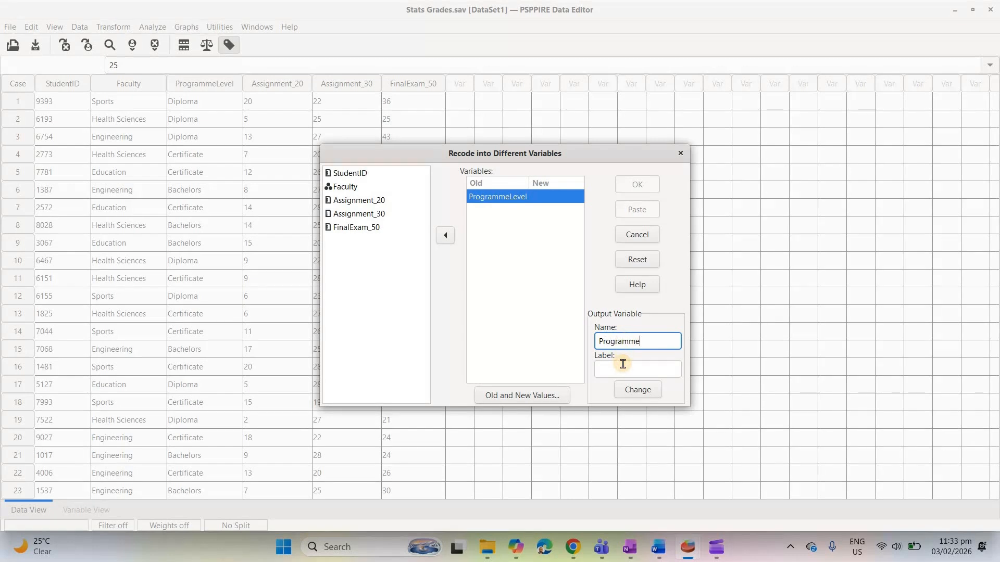
click(622, 364)
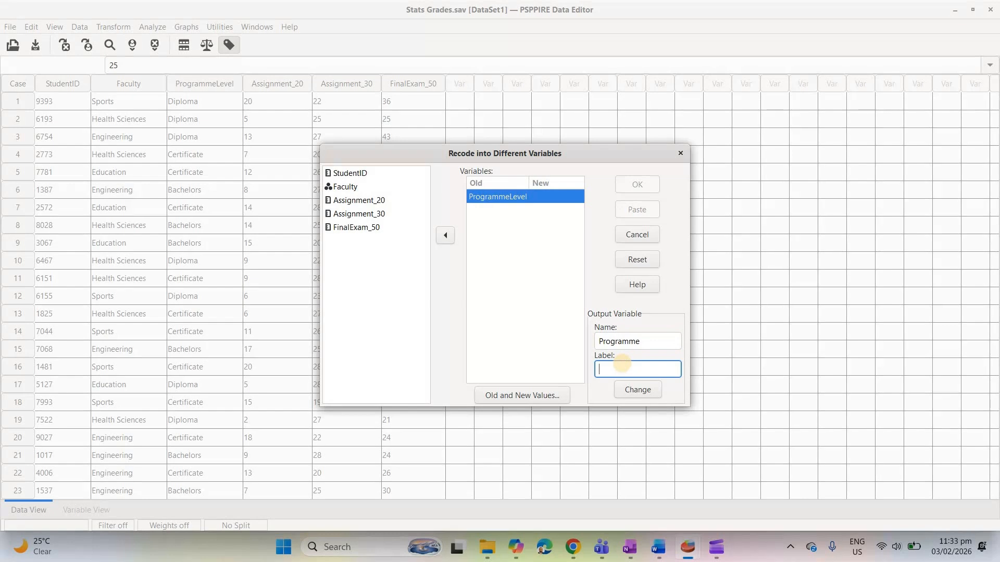
text(Programme Level)
click(628, 391)
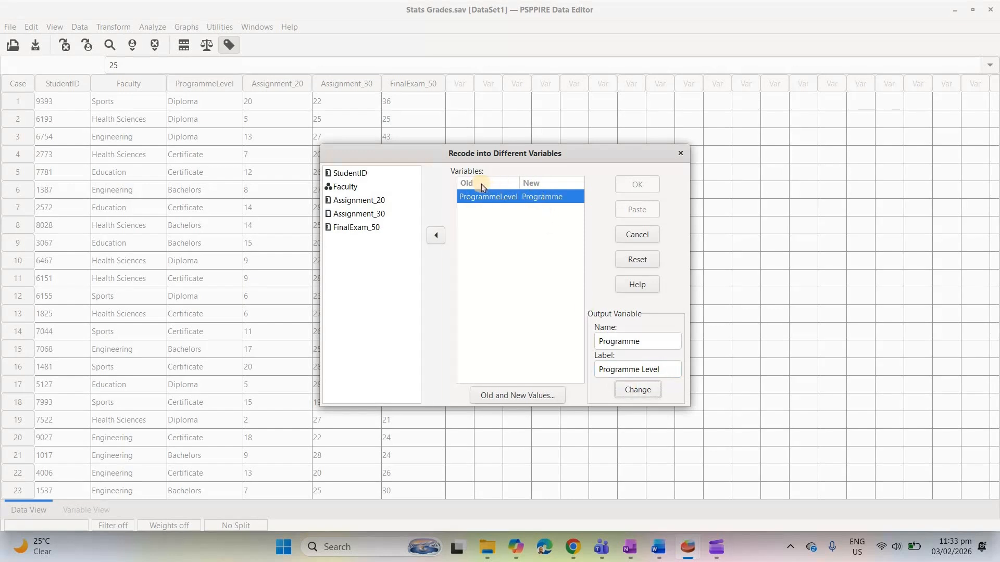
- Add a recode rule that maps the old value Certificate to the new value 1
click(519, 397)
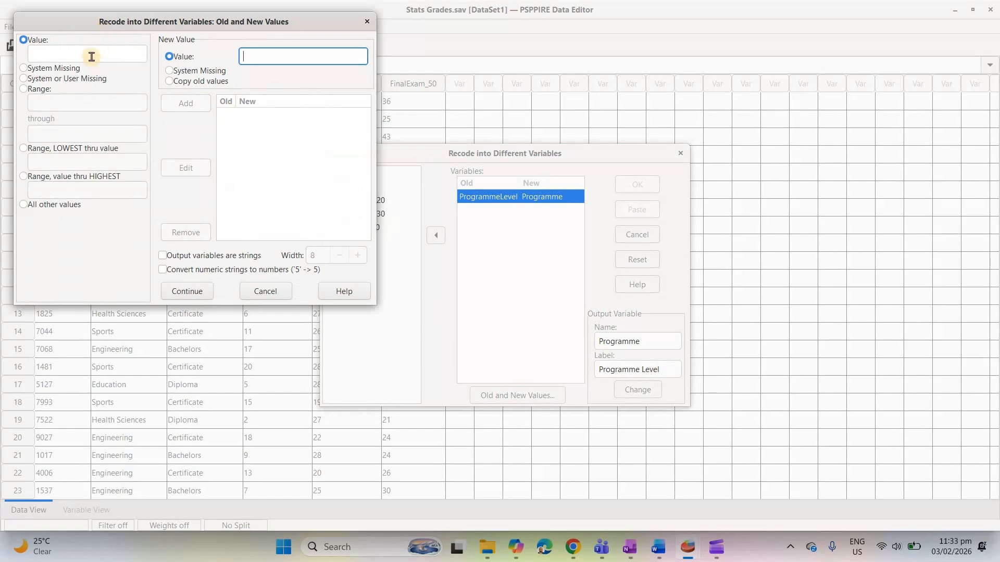
click(92, 54)
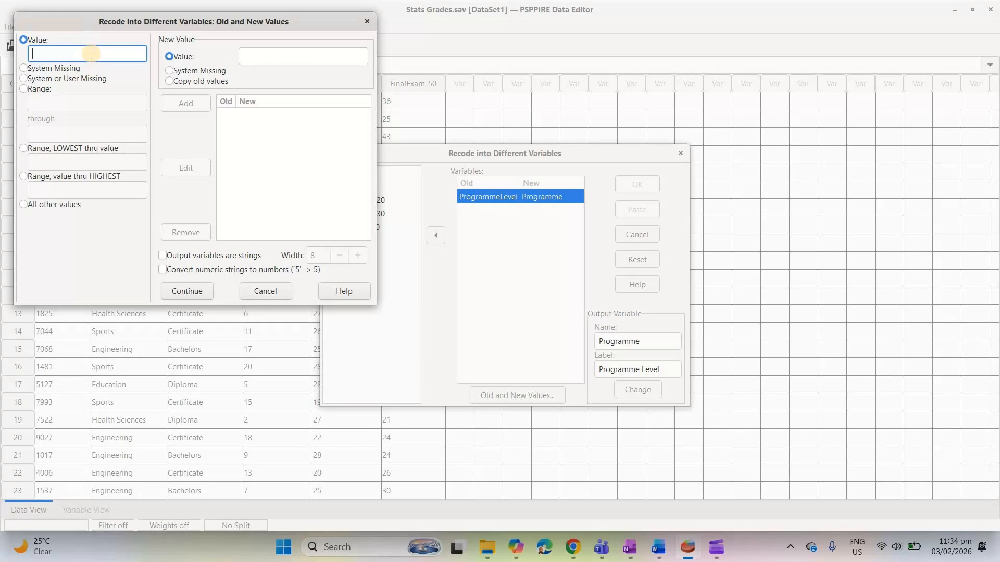
text(Certificate)
click(267, 55)
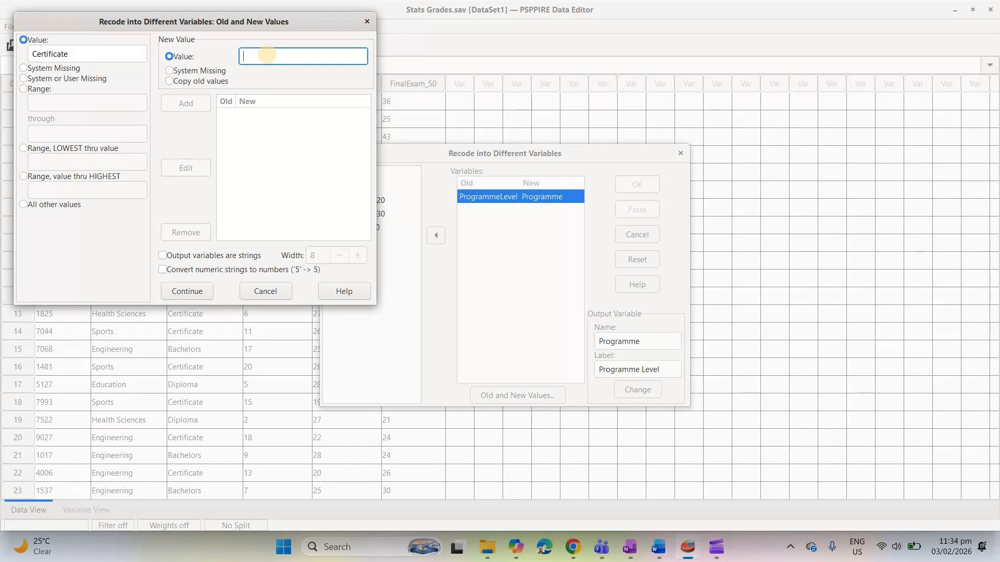
text(1)
click(188, 104)
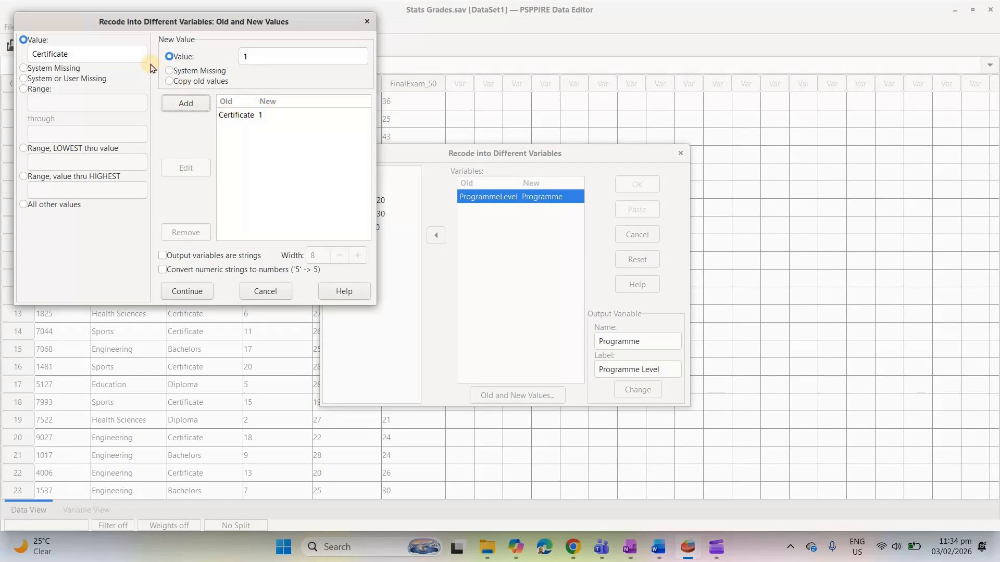
- Add a recode rule that maps the old value Diploma to the new value 2
click(106, 55)
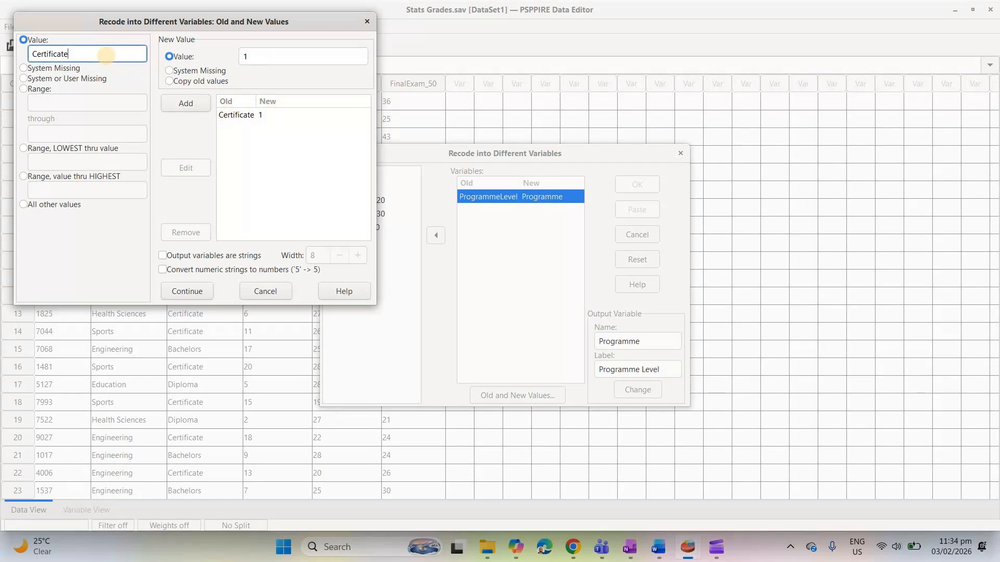
key(BackSpace)
key(BackSpace)
key(BackSpace)
key(BackSpace)
key(BackSpace)
key(BackSpace)
key(BackSpace)
key(BackSpace)
key(BackSpace)
key(BackSpace)
key(BackSpace)
text(Diploma)
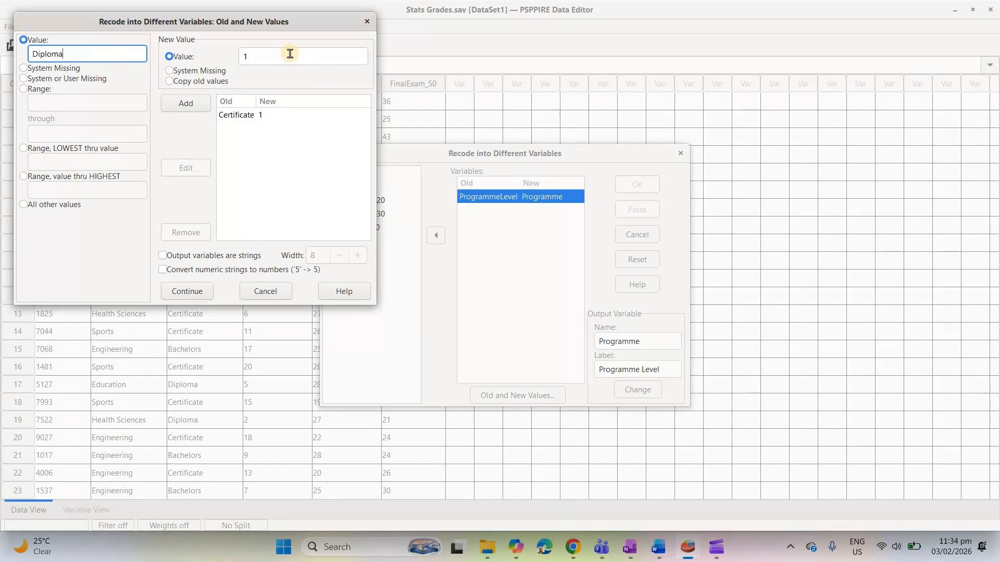
click(281, 56)
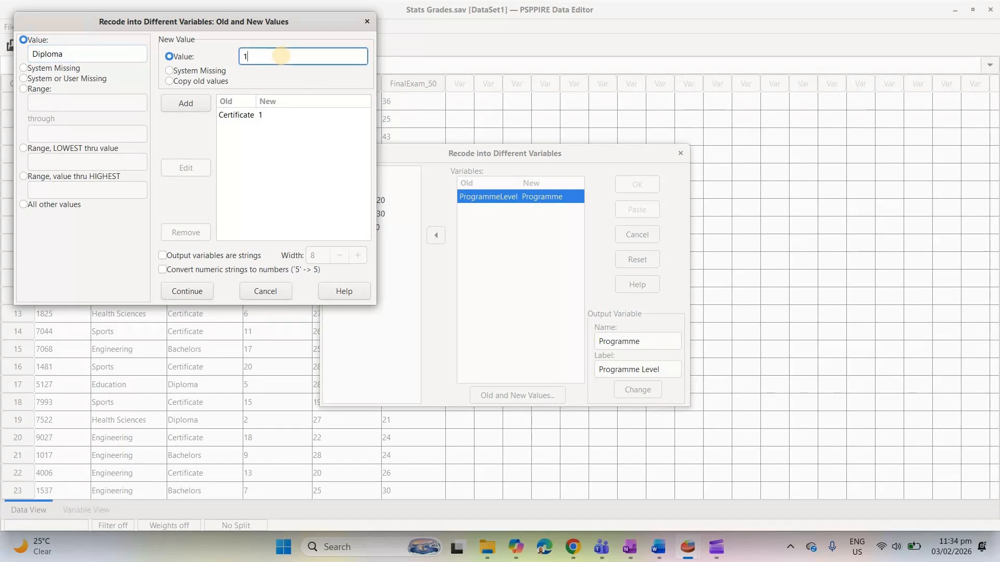
key(BackSpace)
text(2)
click(188, 102)
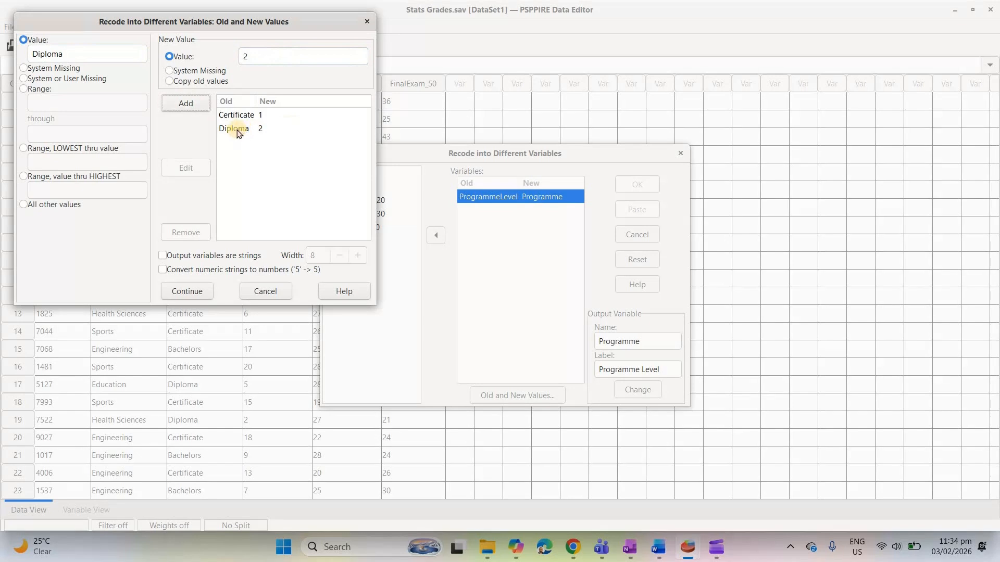
- Add a recode rule that maps the old value Bachelors to 3, and run the recode
click(106, 51)
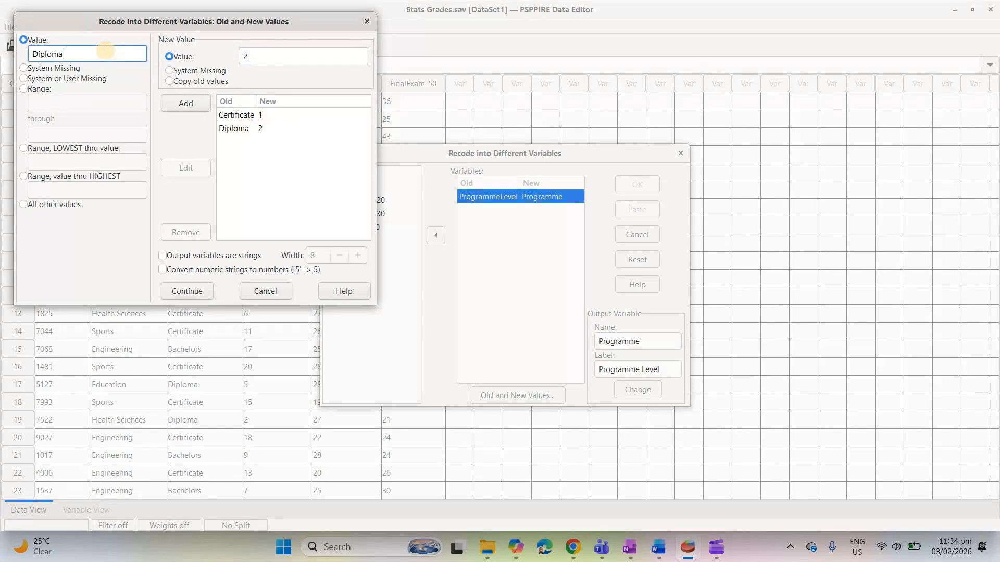
key(BackSpace)
key(BackSpace)
key(BackSpace)
key(BackSpace)
key(BackSpace)
key(BackSpace)
key(BackSpace)
text(Bachelors)
click(267, 58)
key(BackSpace)
text(3)
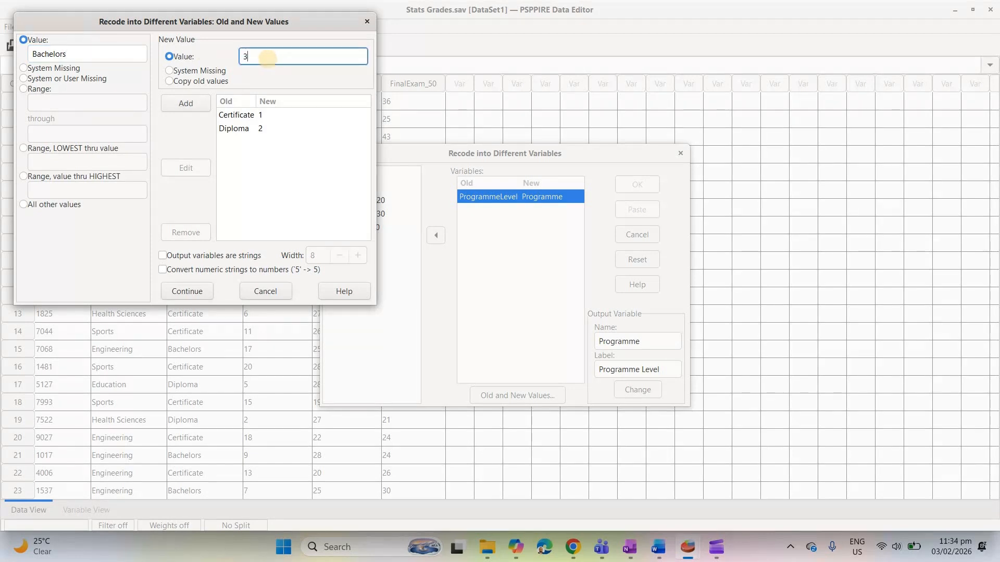
click(196, 107)
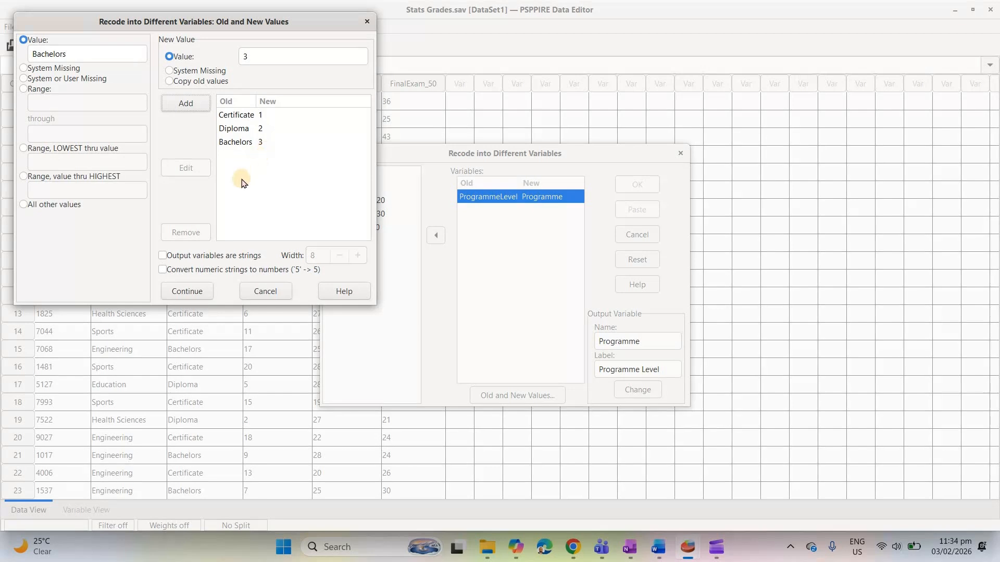
click(187, 291)
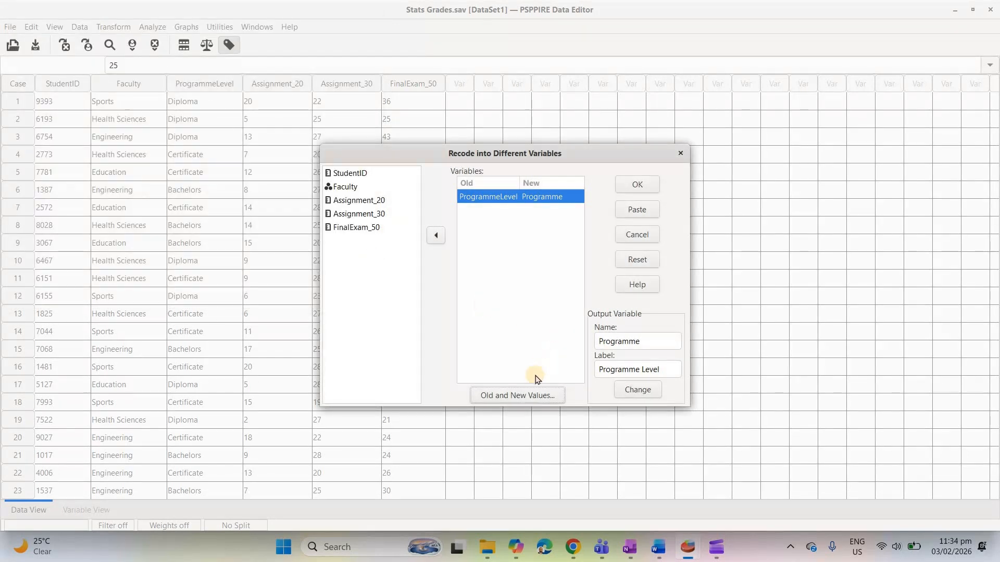
click(638, 187)
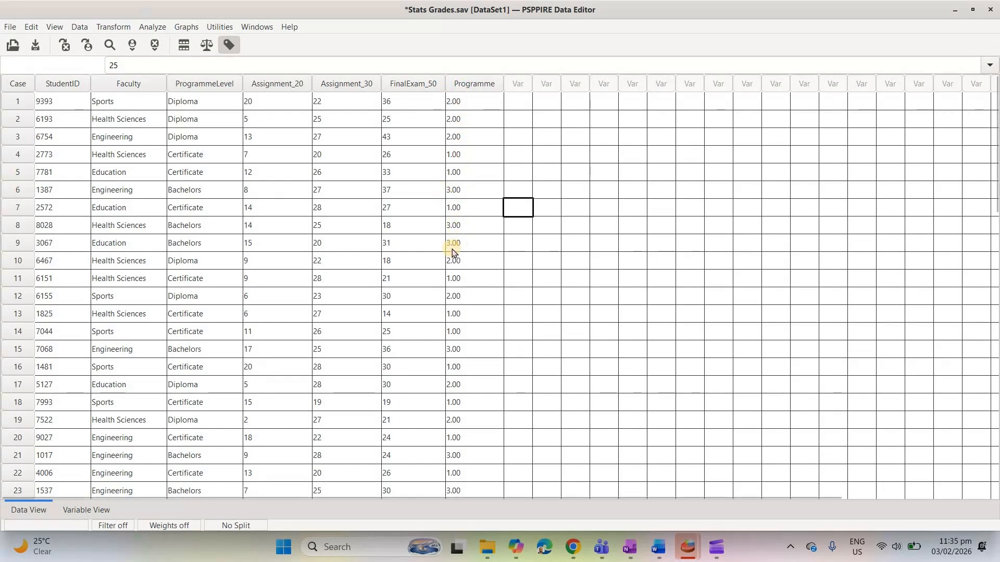
- Set the Programme variable's decimals to 0 and return to the case data
click(93, 508)
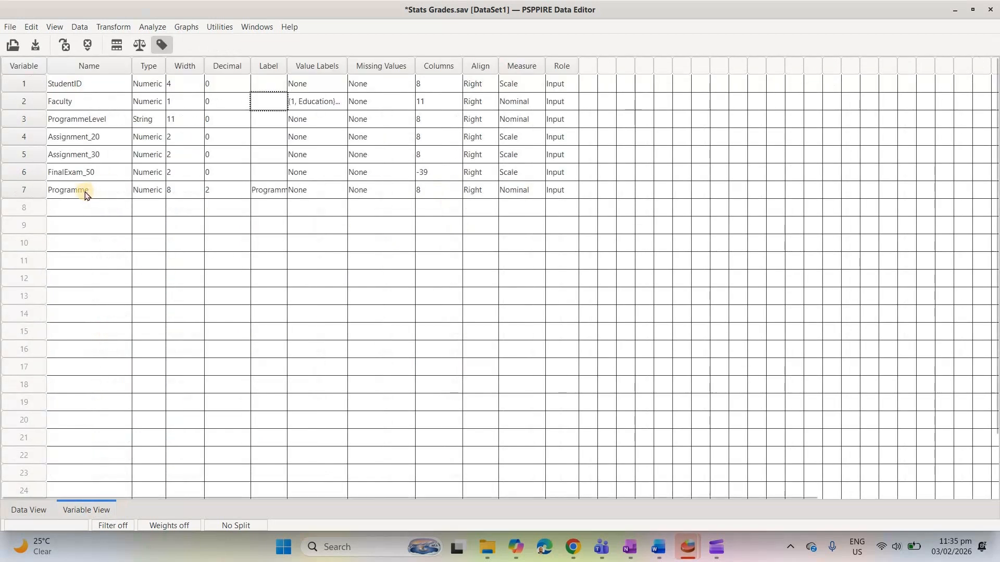
click(244, 191)
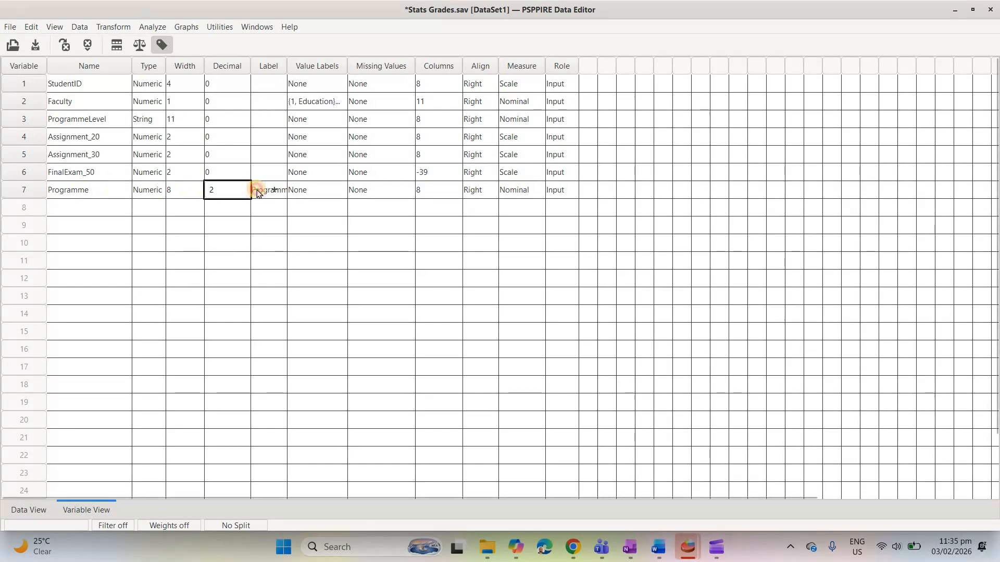
text(0)
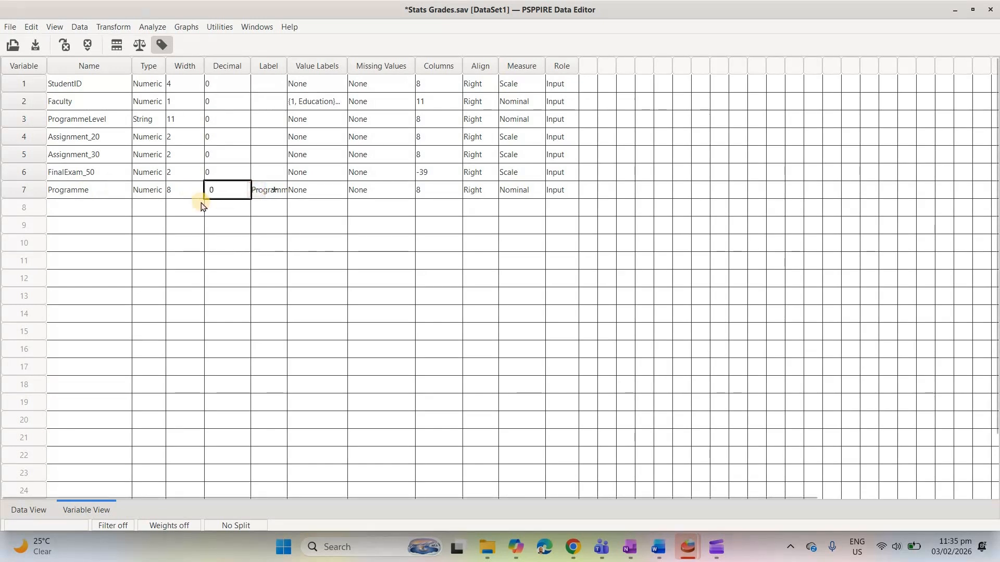
click(33, 511)
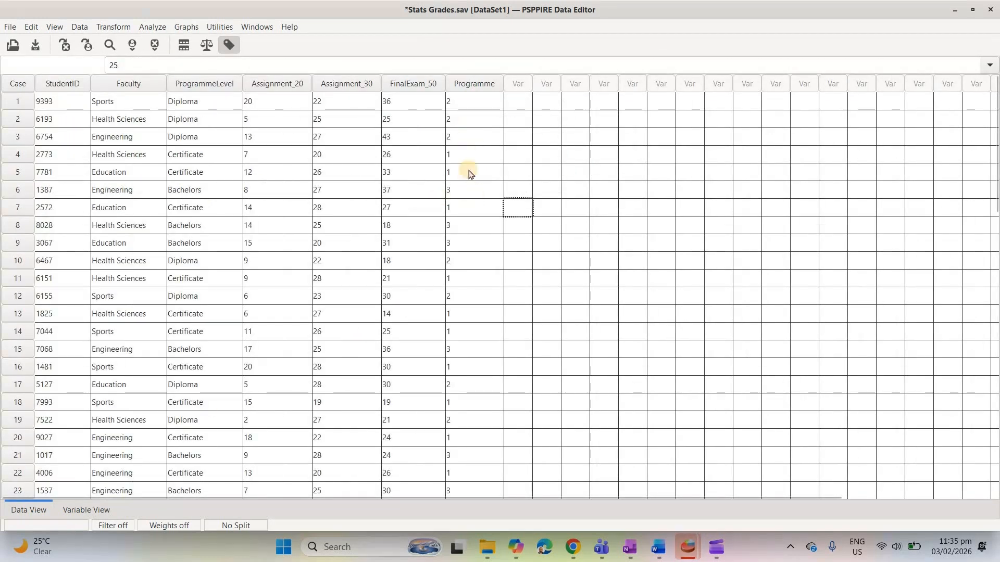
- Compare the Faculty and Programme columns with value labels hidden and shown
click(225, 45)
click(225, 44)
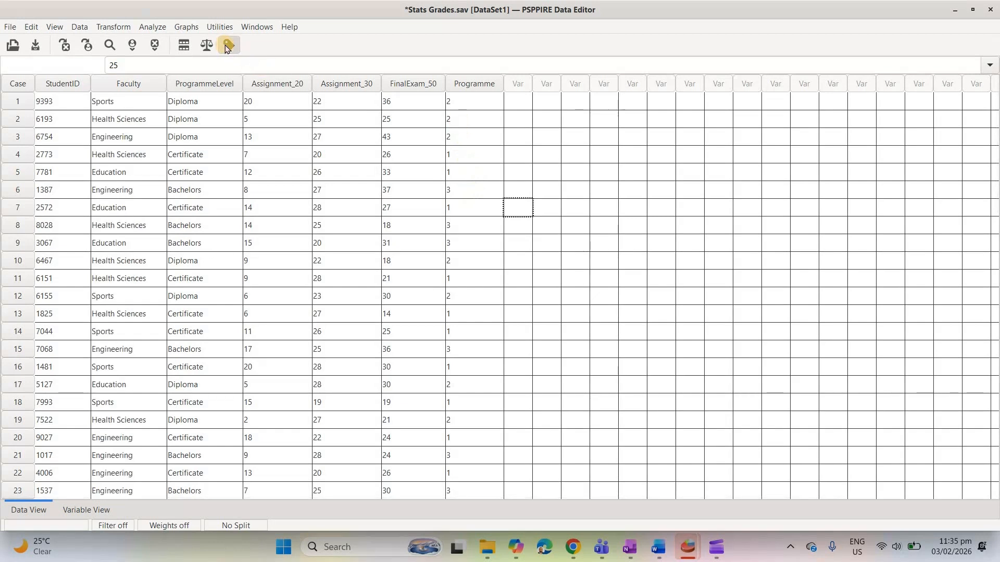
click(225, 44)
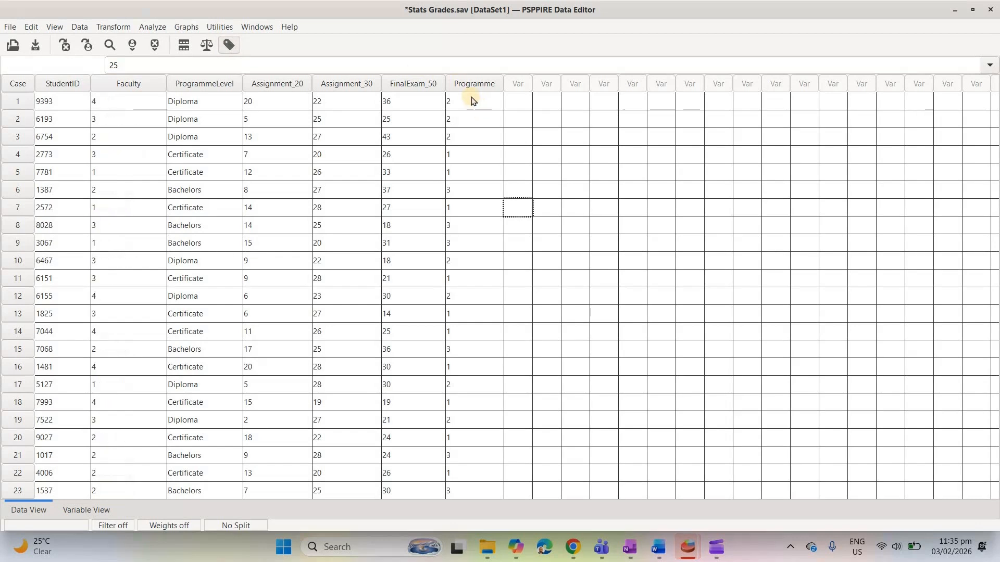
click(228, 45)
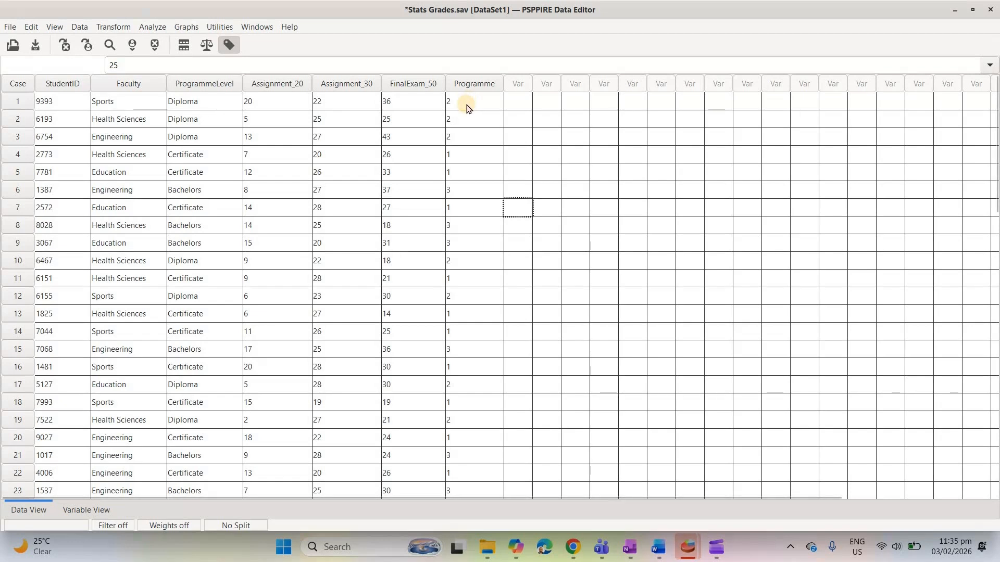
- Open the value labels of the Programme variable and add the label Certificate for value 1
click(88, 509)
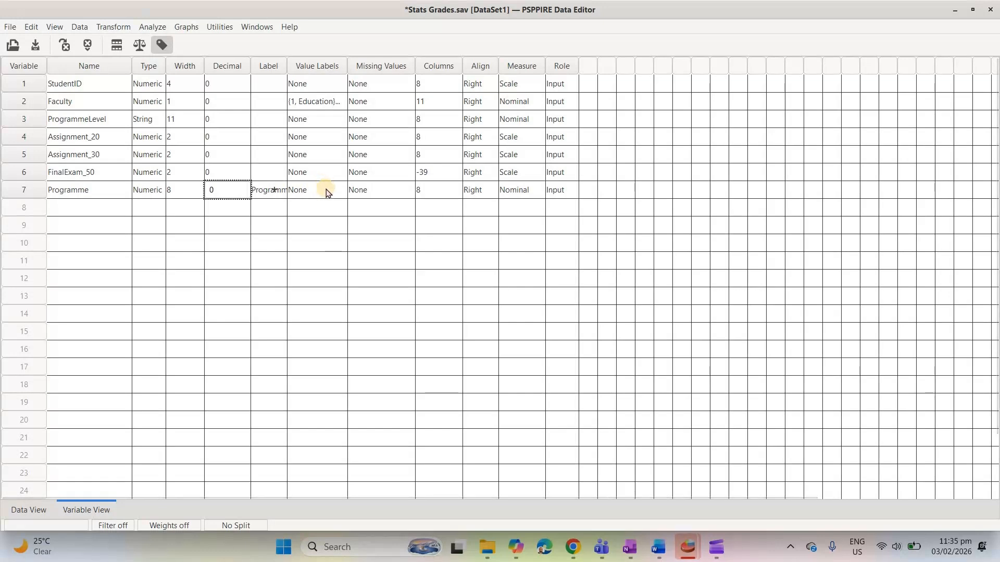
click(326, 189)
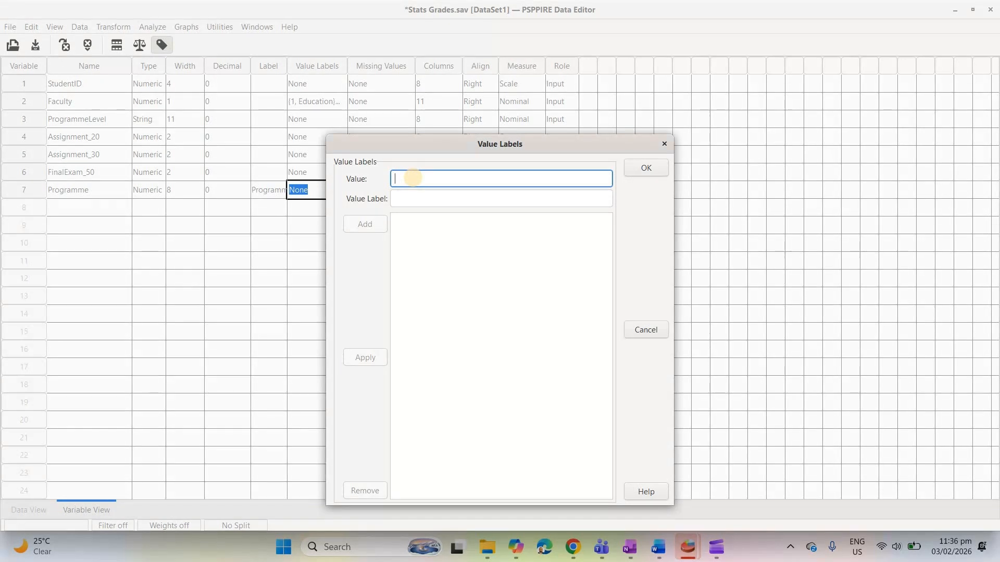
text(1)
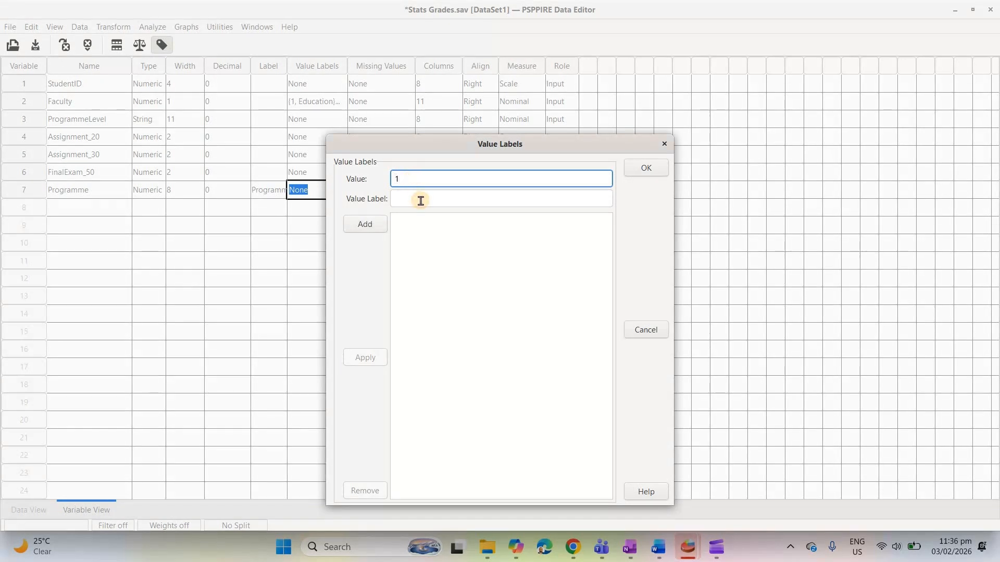
click(421, 200)
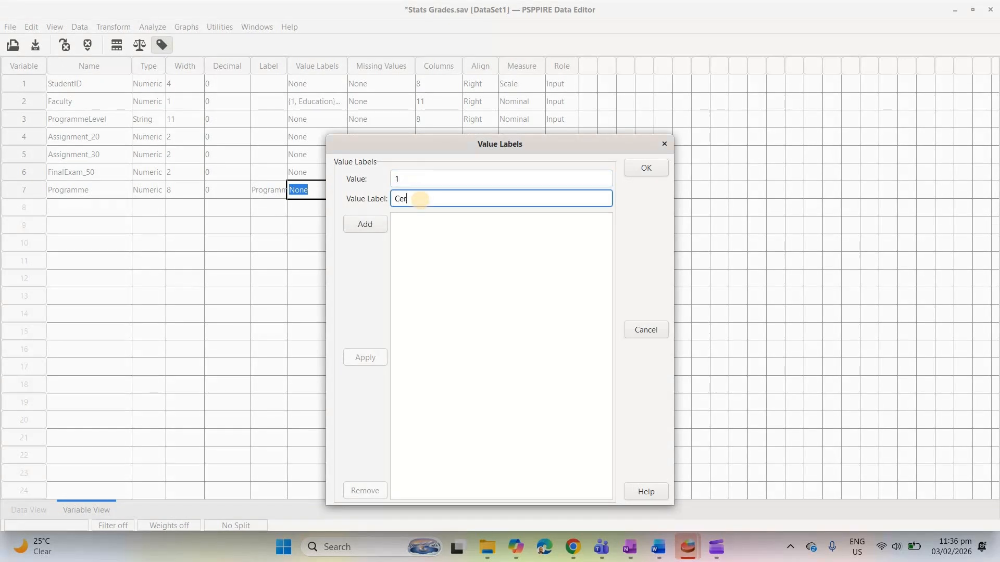
text(Certificate)
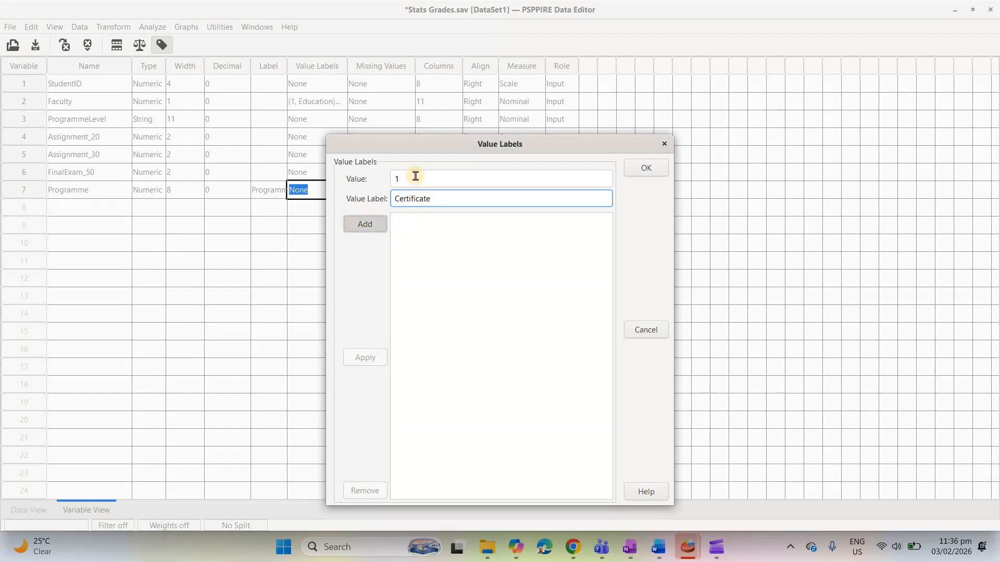
key(Return)
- Add the value label Diploma for value 2 of the Programme variable
text(2)
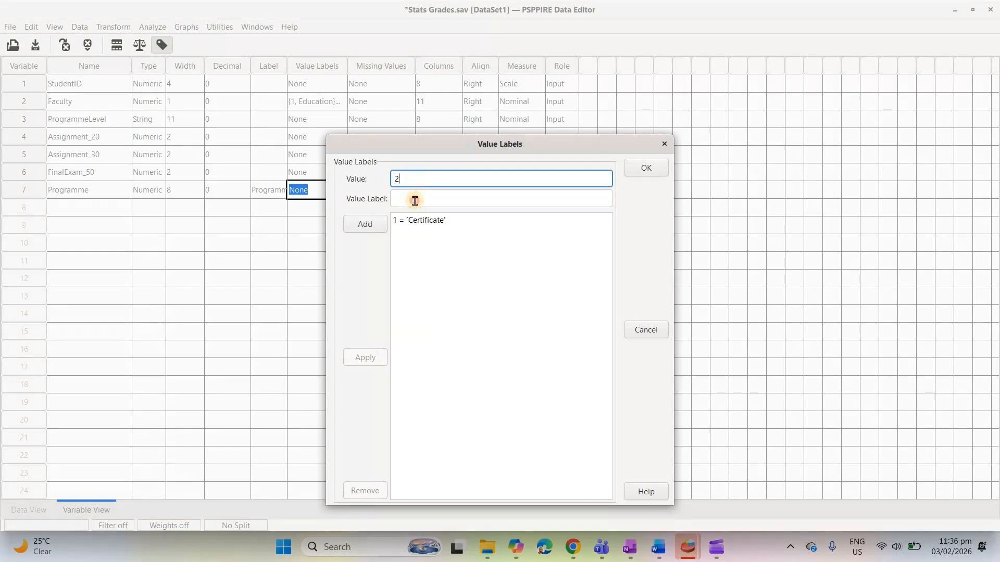
click(415, 199)
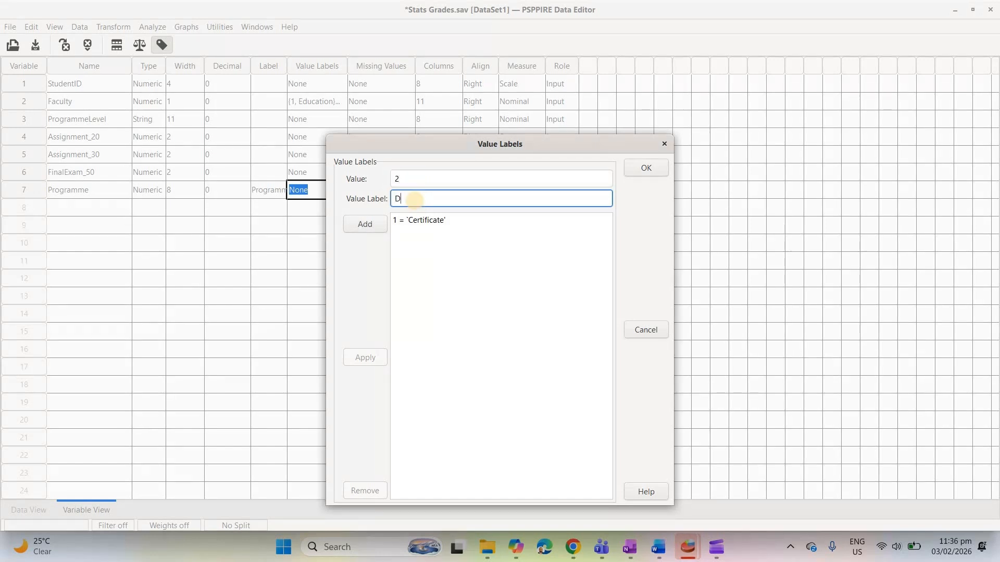
text(Diploma)
click(427, 241)
key(Return)
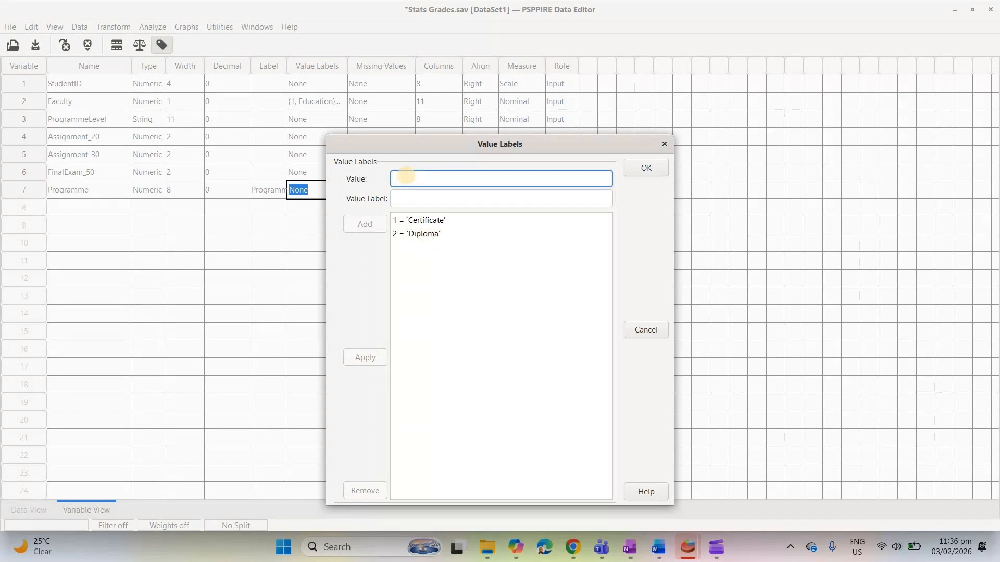
- Add the value label Bachelors for value 3 and apply the label set to the Programme variable
text(3)
click(407, 197)
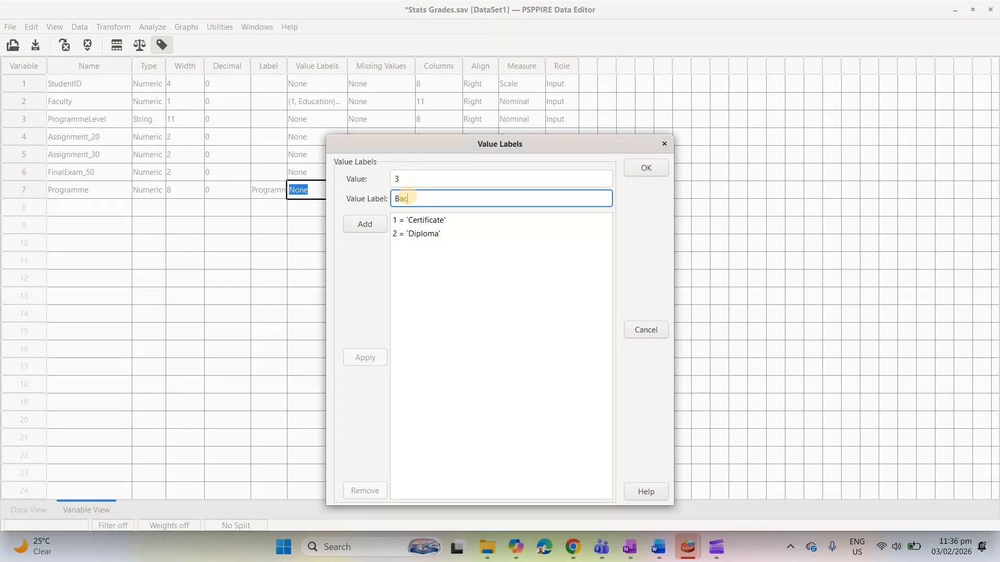
text(Bacheorsors)
key(Return)
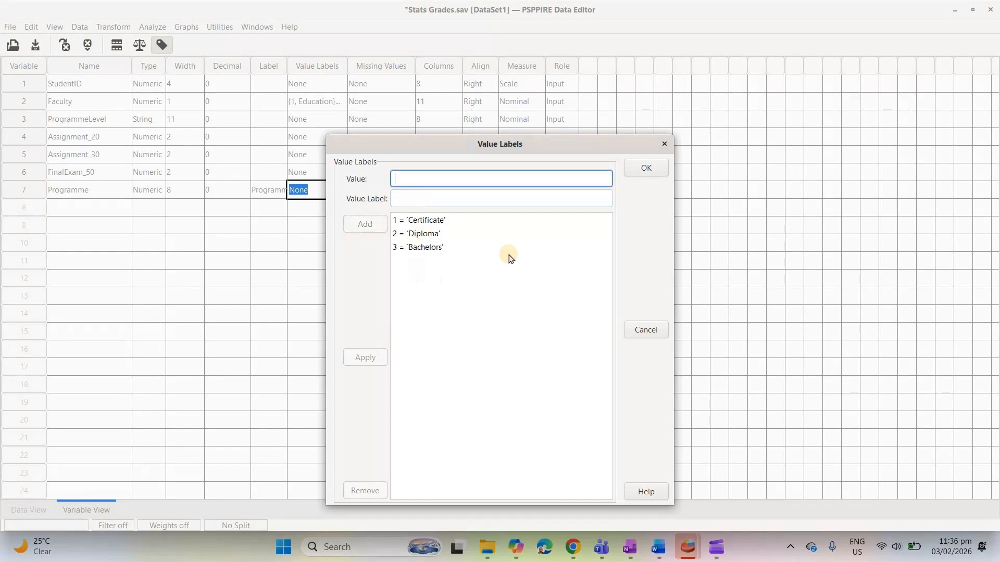
click(646, 168)
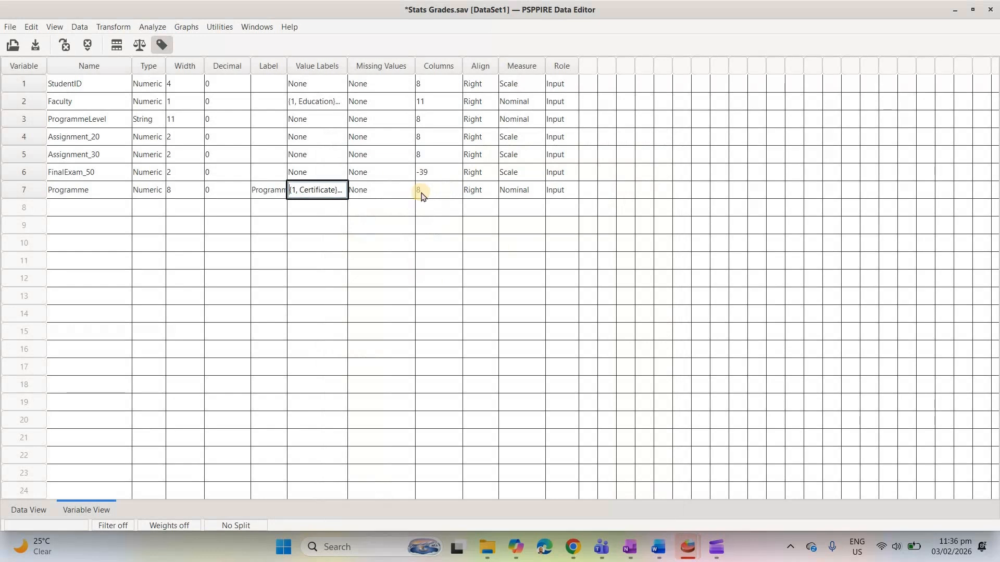
- Set the Programme variable's measure to Ordinal and return to the case data
click(528, 191)
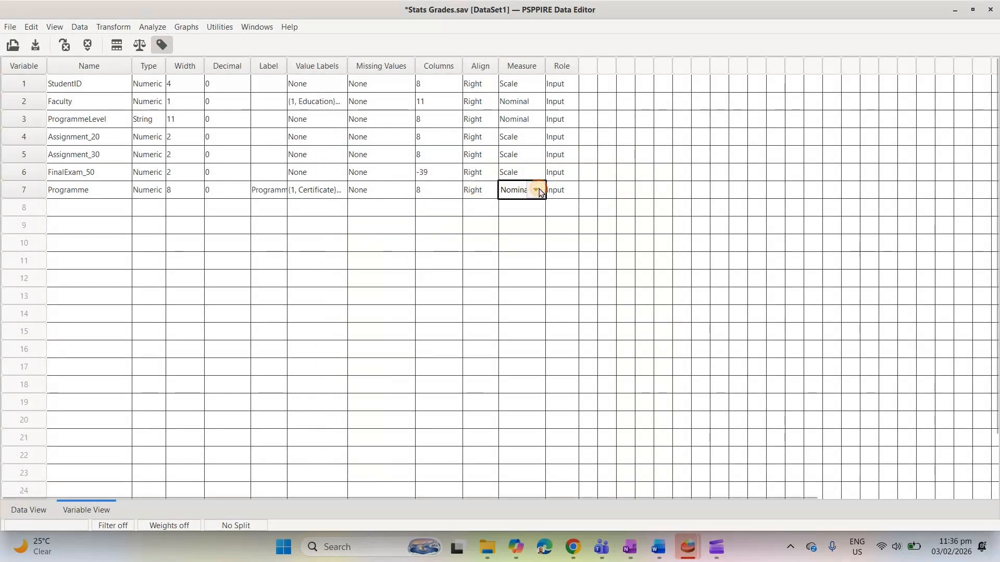
click(537, 190)
click(525, 242)
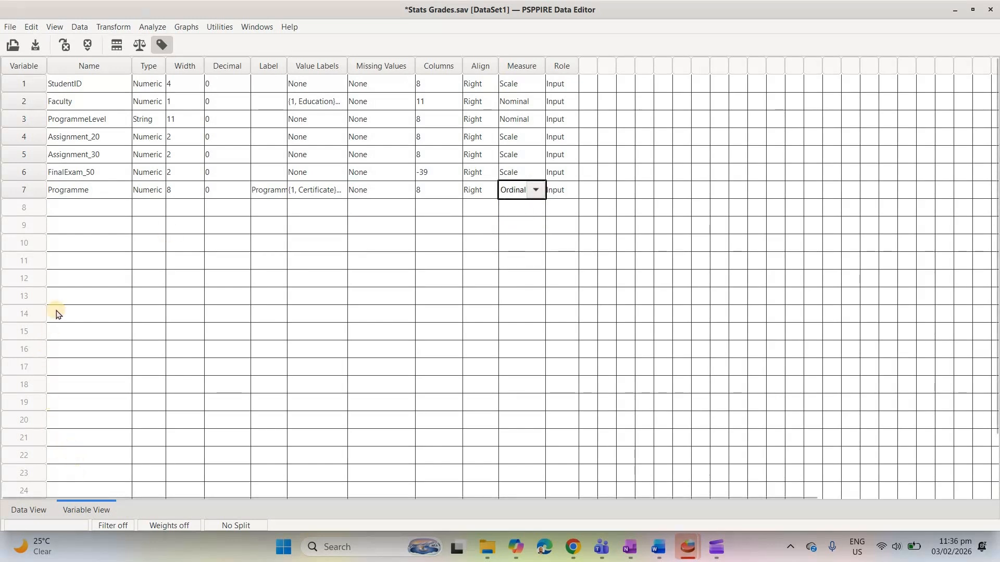
click(29, 508)
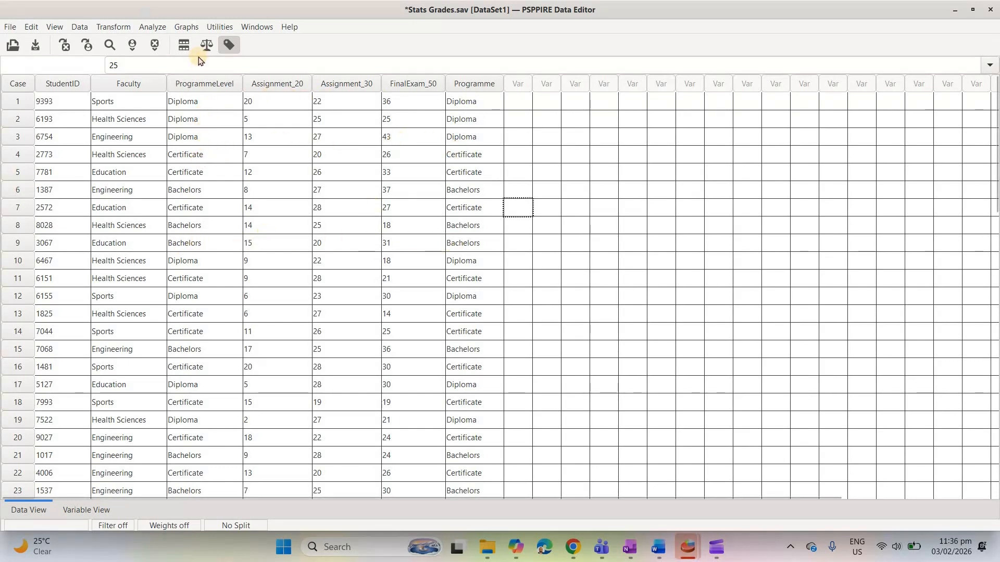
- Check the newly labelled Programme column with value labels switched off and back on
click(232, 46)
click(233, 46)
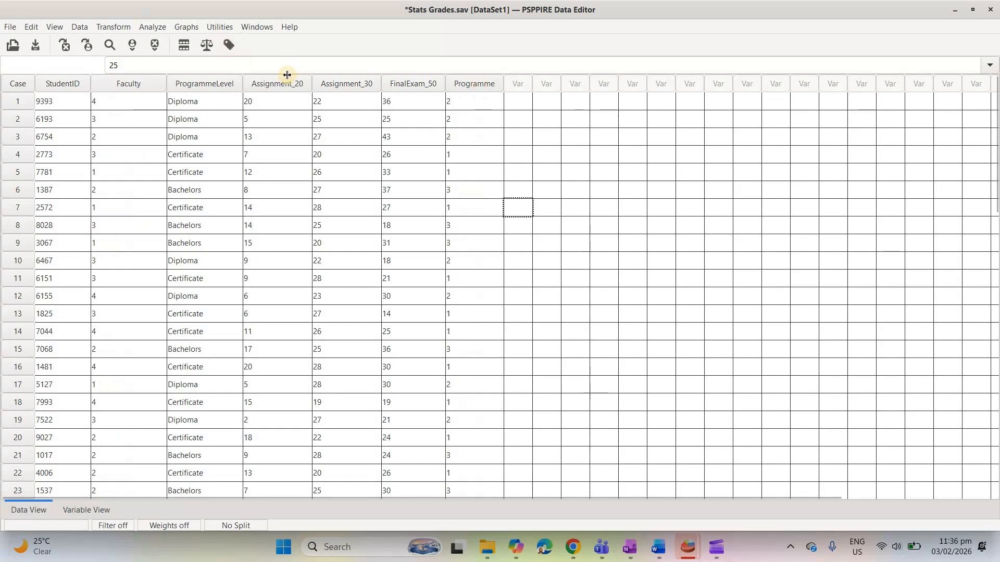
click(229, 45)
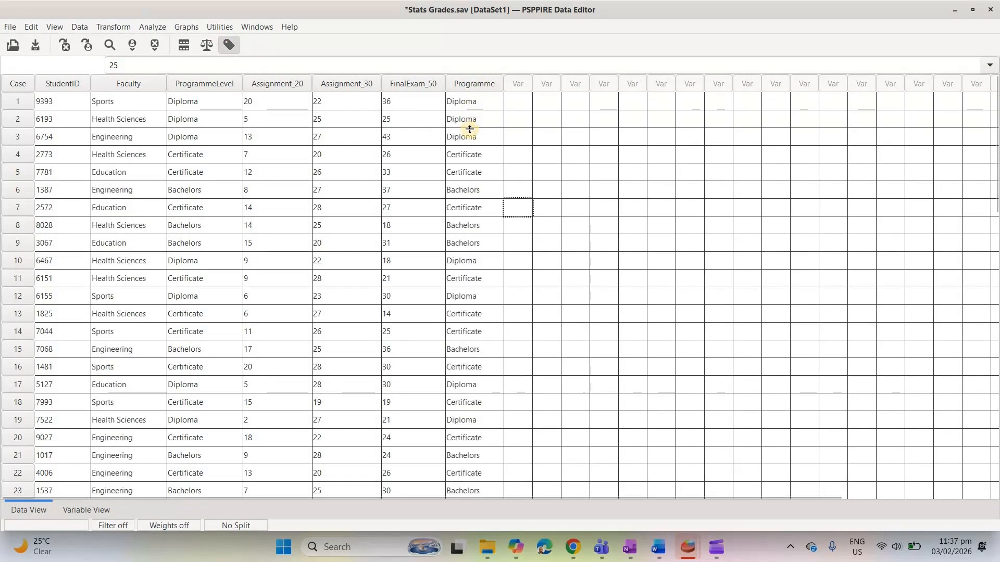